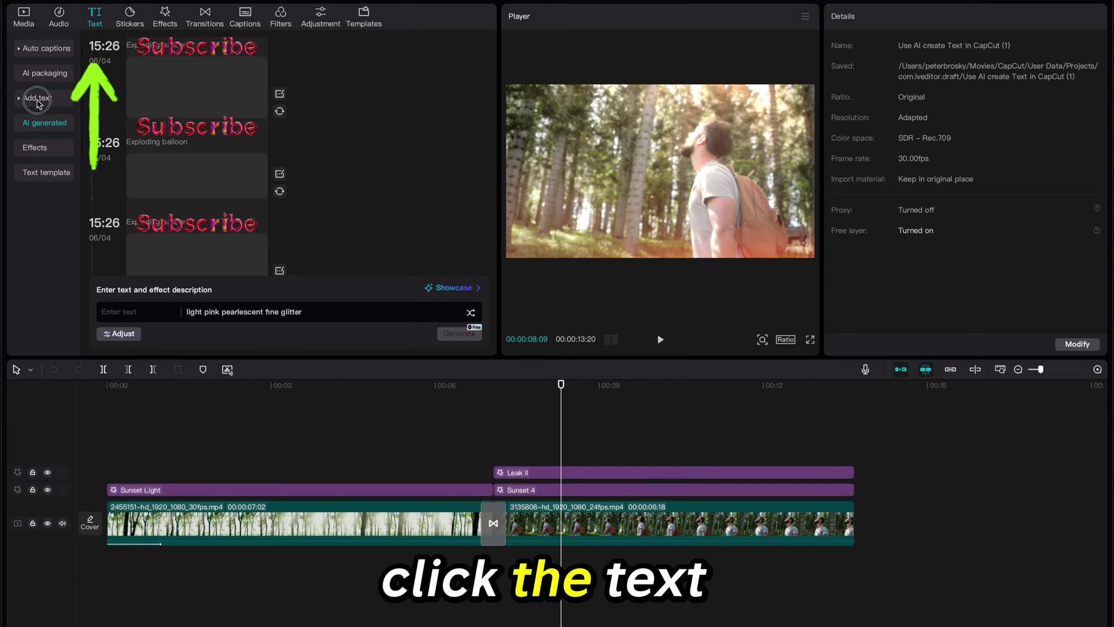
Place a Default text clip on the timeline and start an AI writer script about the hike.
click(38, 98)
mouse_move(222, 174)
mouse_down()
mouse_move(633, 531)
mouse_move(566, 456)
mouse_up()
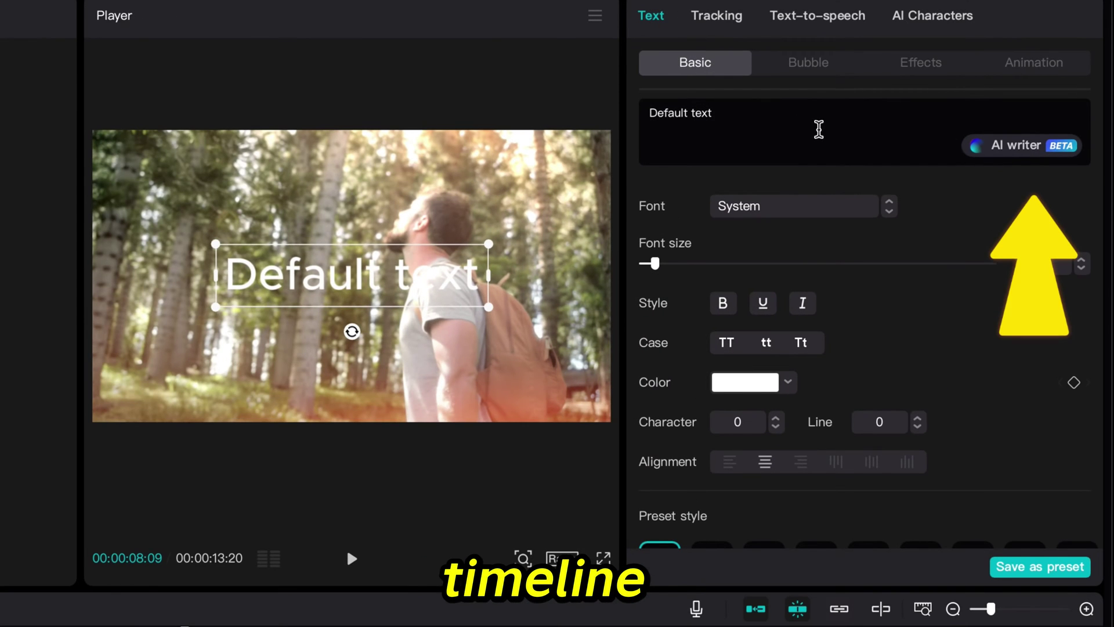
click(1016, 146)
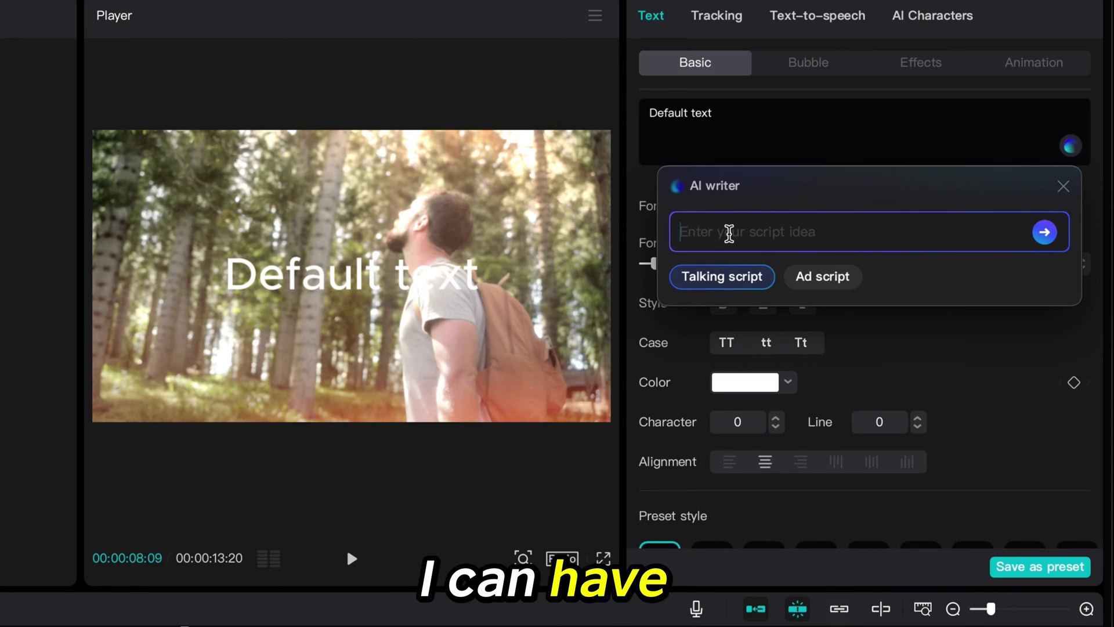
text(Mans first journal entry for day 1)
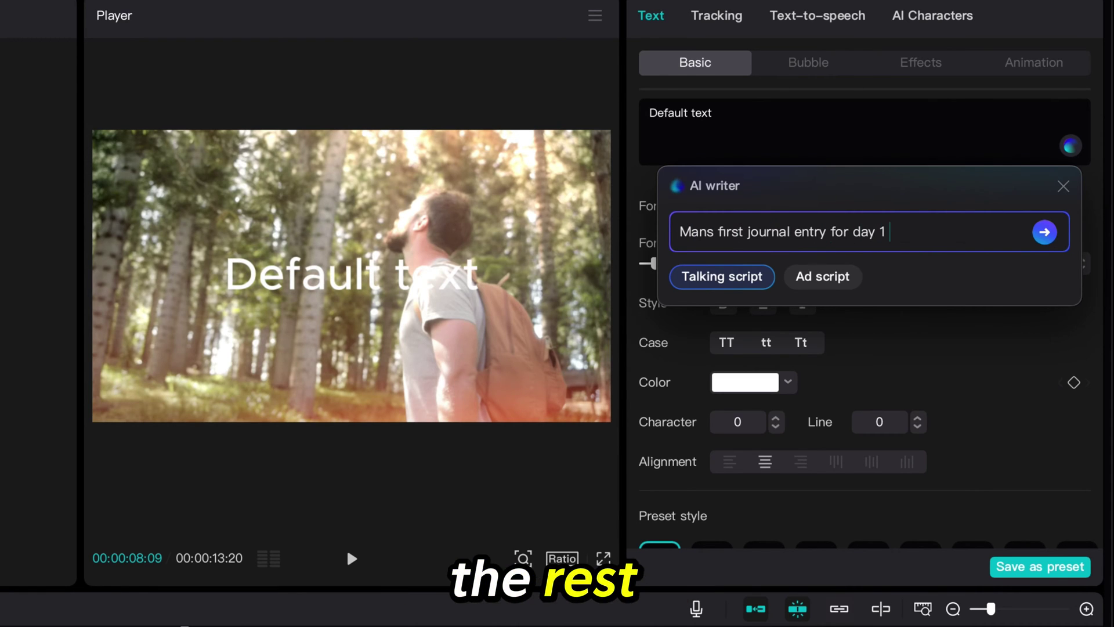
text( of a 3 day hike in the forrest reflecting on his life)
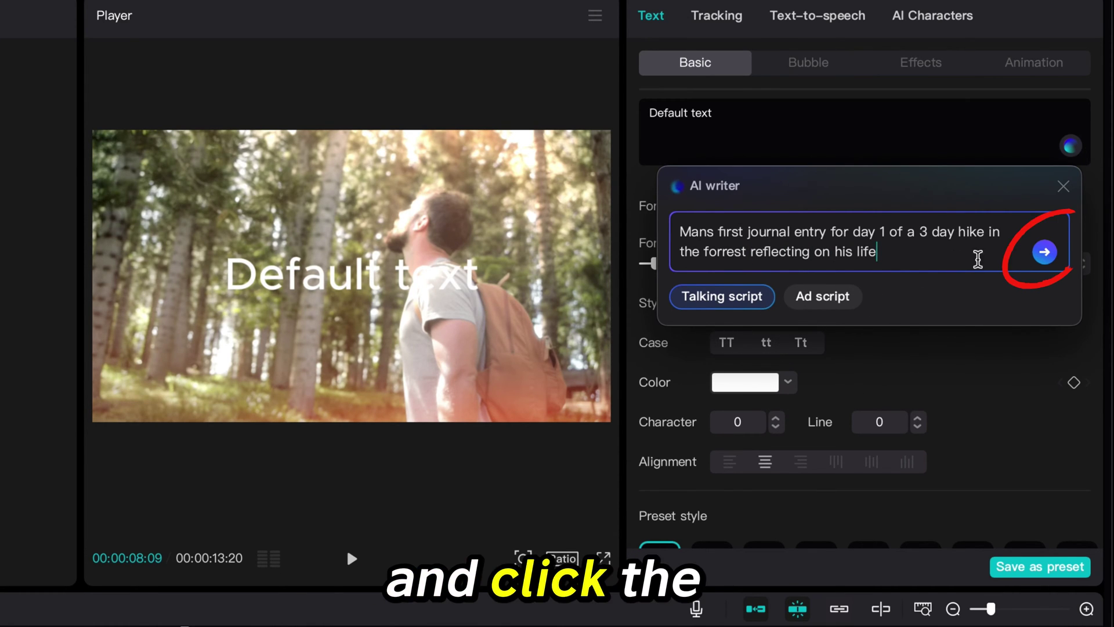
Generate the hiking-journal script and add it to the track as split caption clips.
click(1043, 252)
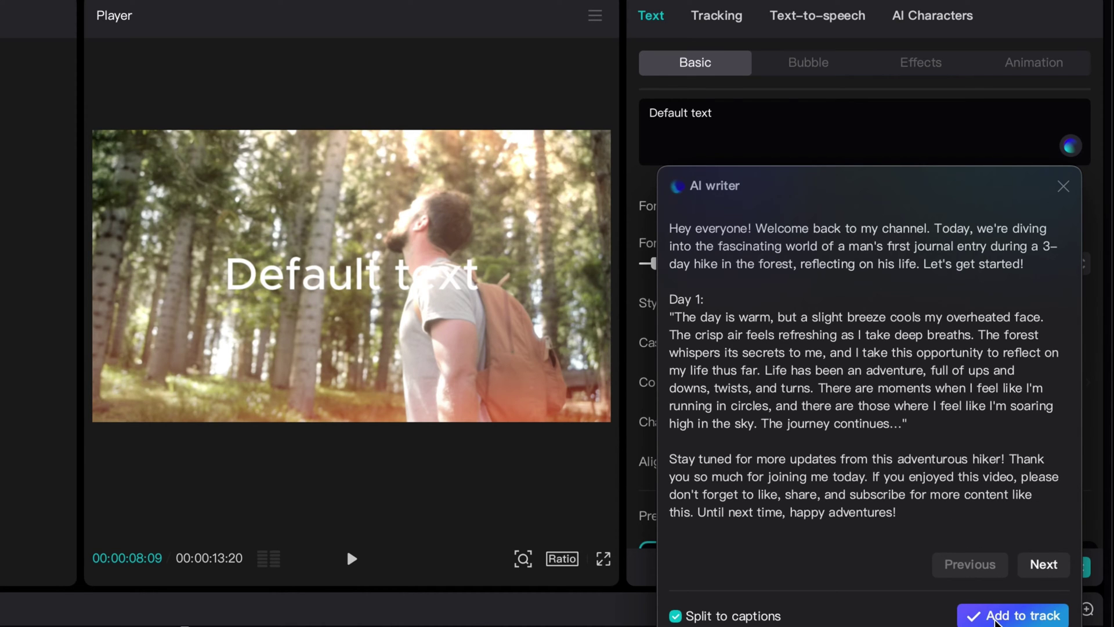
click(996, 618)
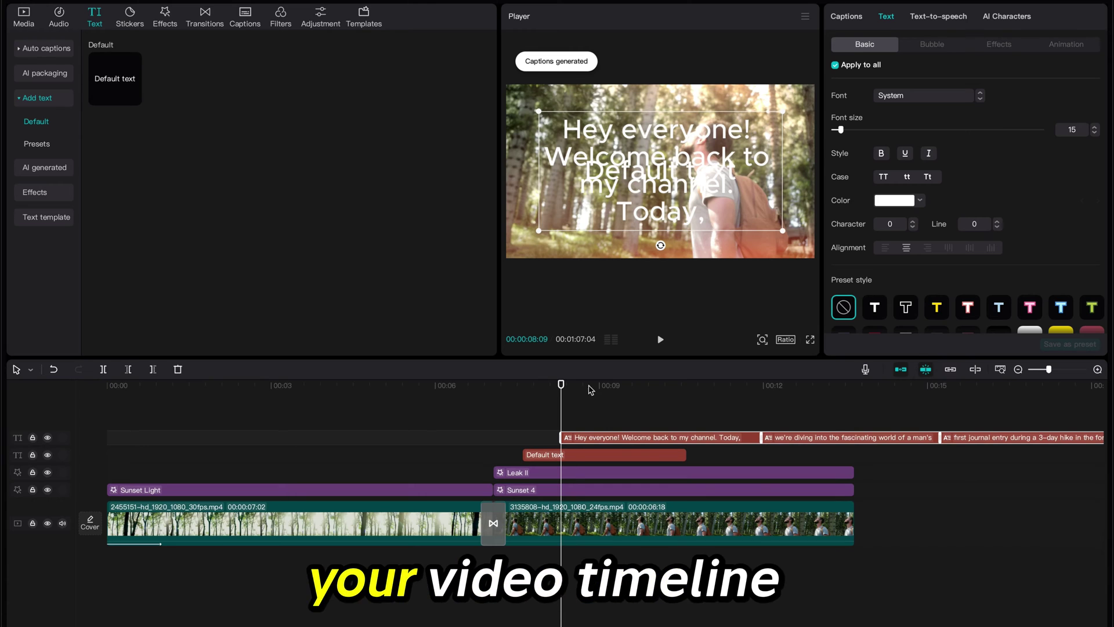
Preview the captions, delete the leftover Default text clip, and select the first caption.
click(574, 384)
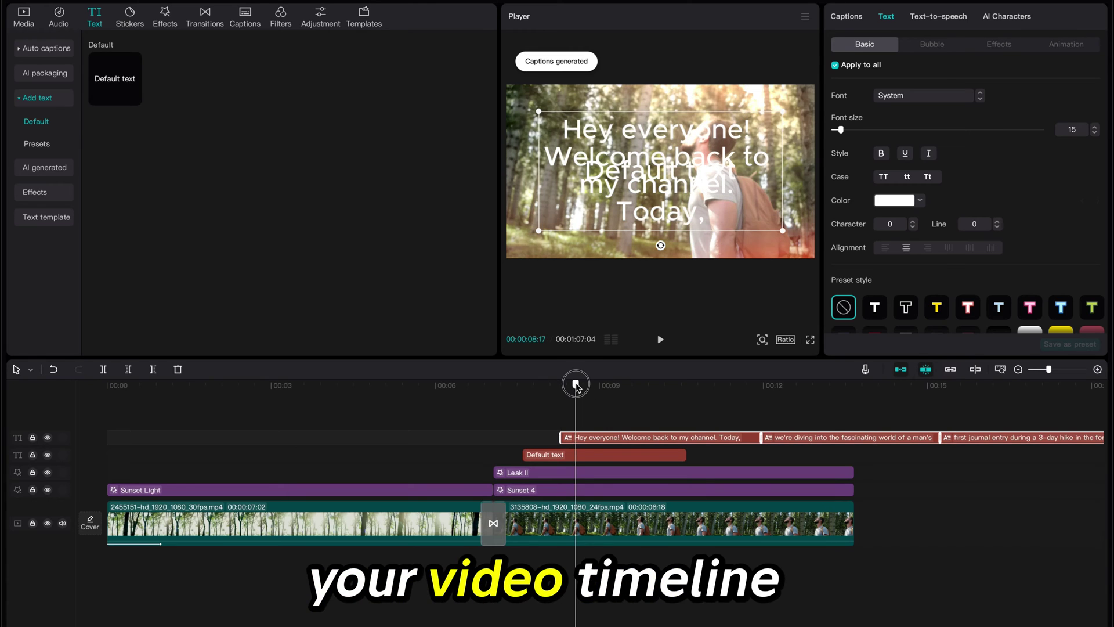
click(626, 384)
click(728, 388)
click(603, 402)
click(564, 457)
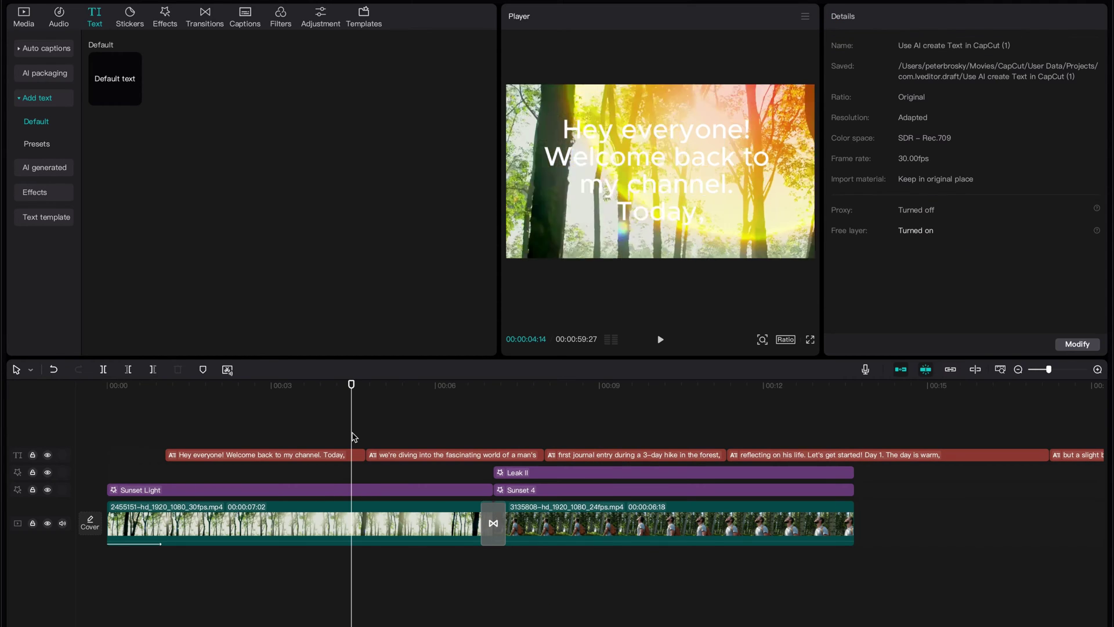
click(294, 385)
click(300, 453)
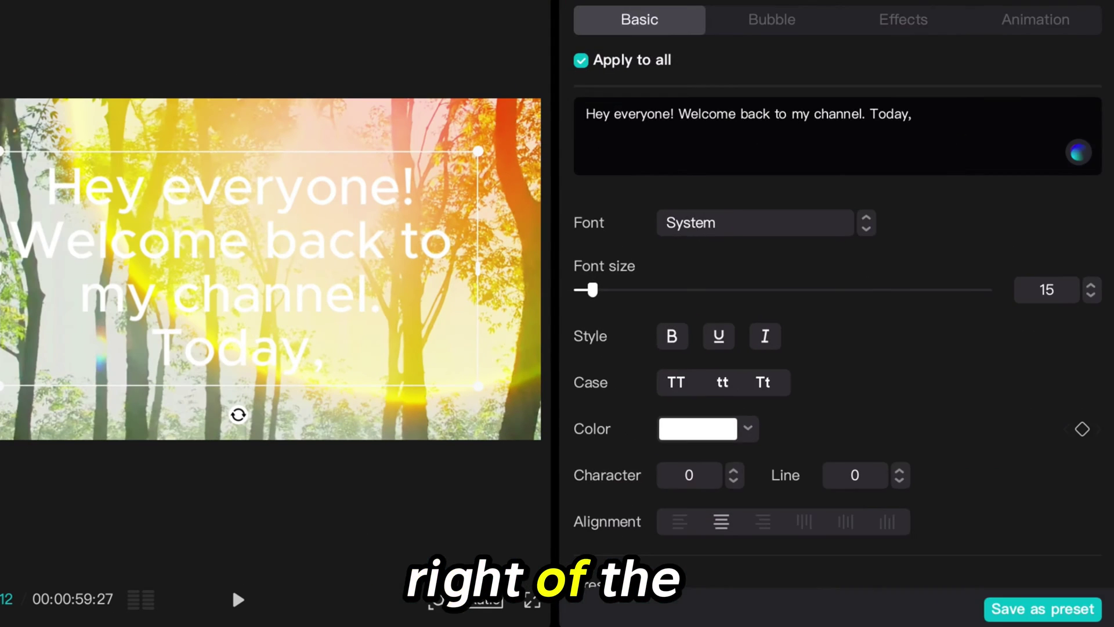
Narrate the captions with the Mentor text-to-speech voice, then check the next caption.
click(980, 20)
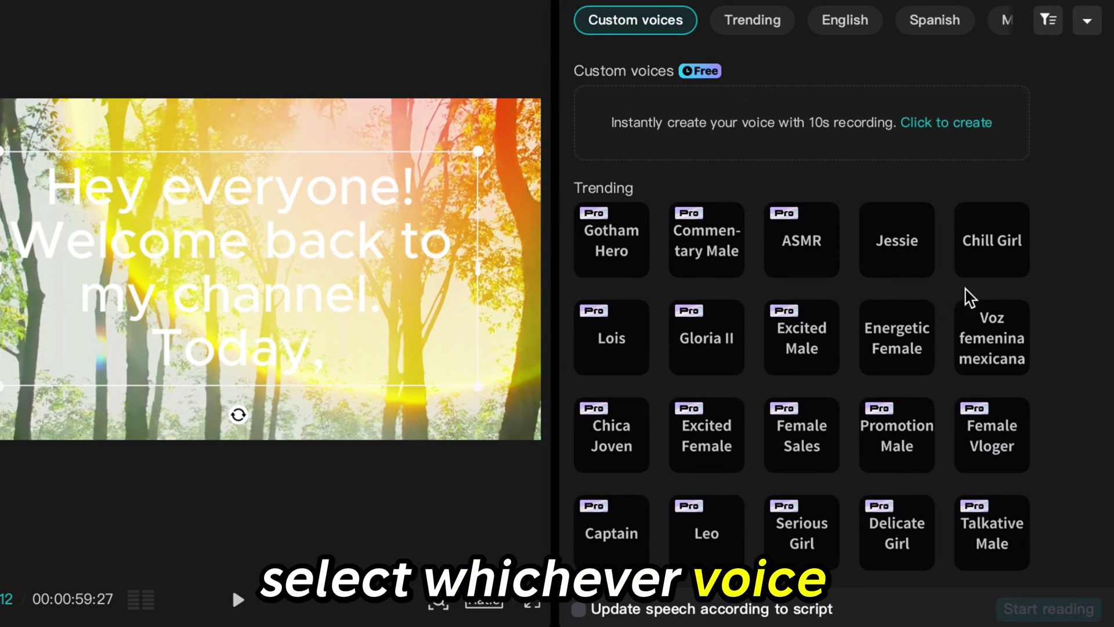
scroll(845, 373, down, 5)
click(993, 327)
click(890, 435)
scroll(740, 331, up, 2)
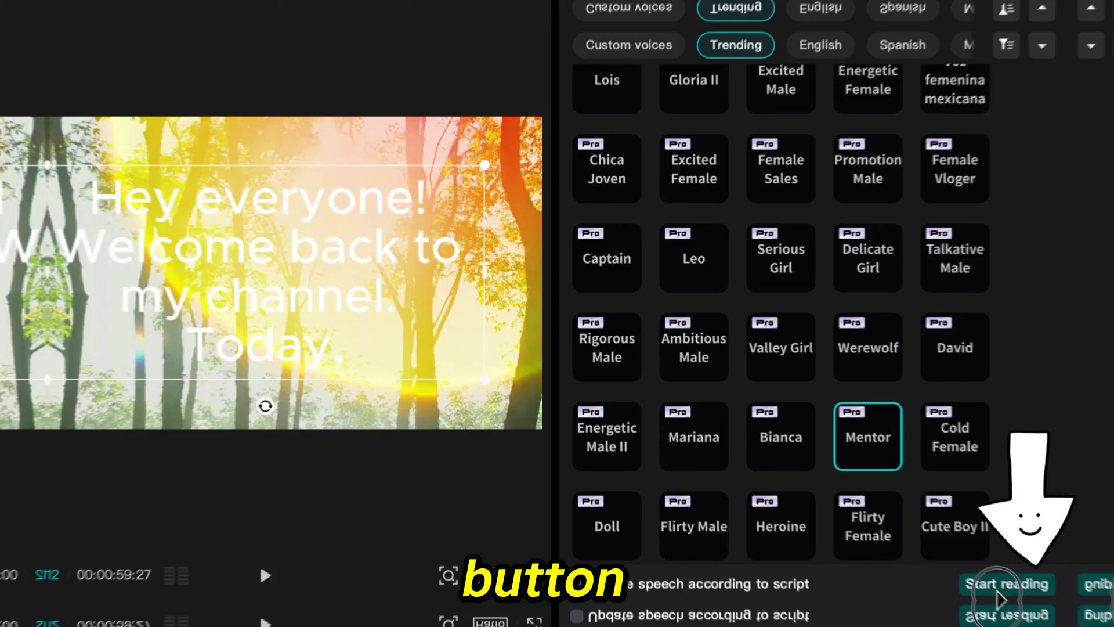
click(1048, 608)
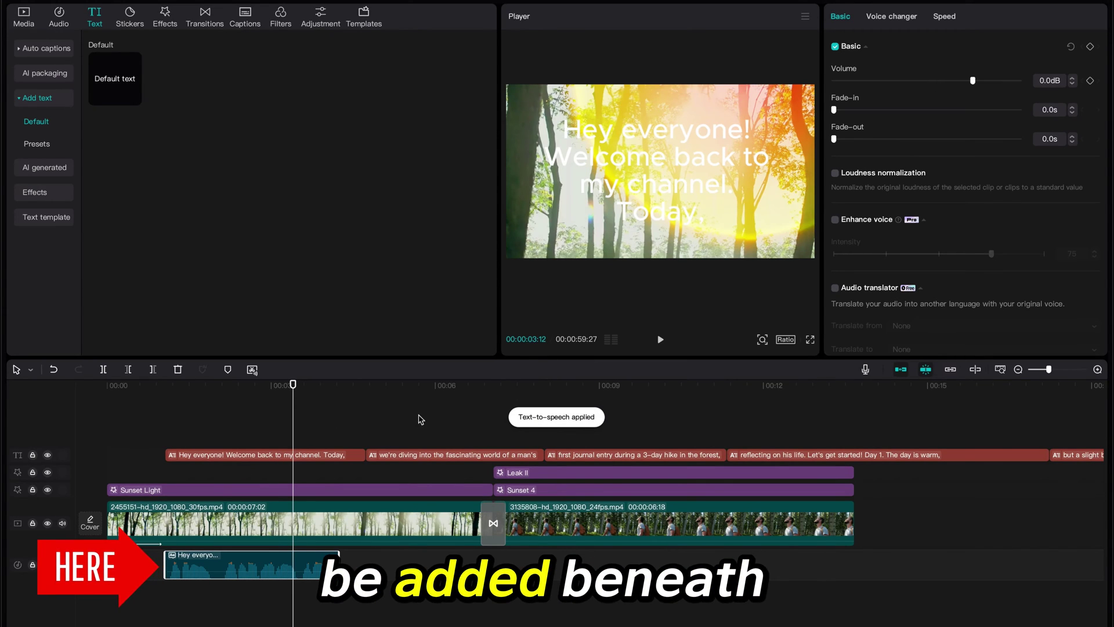
click(439, 385)
click(443, 454)
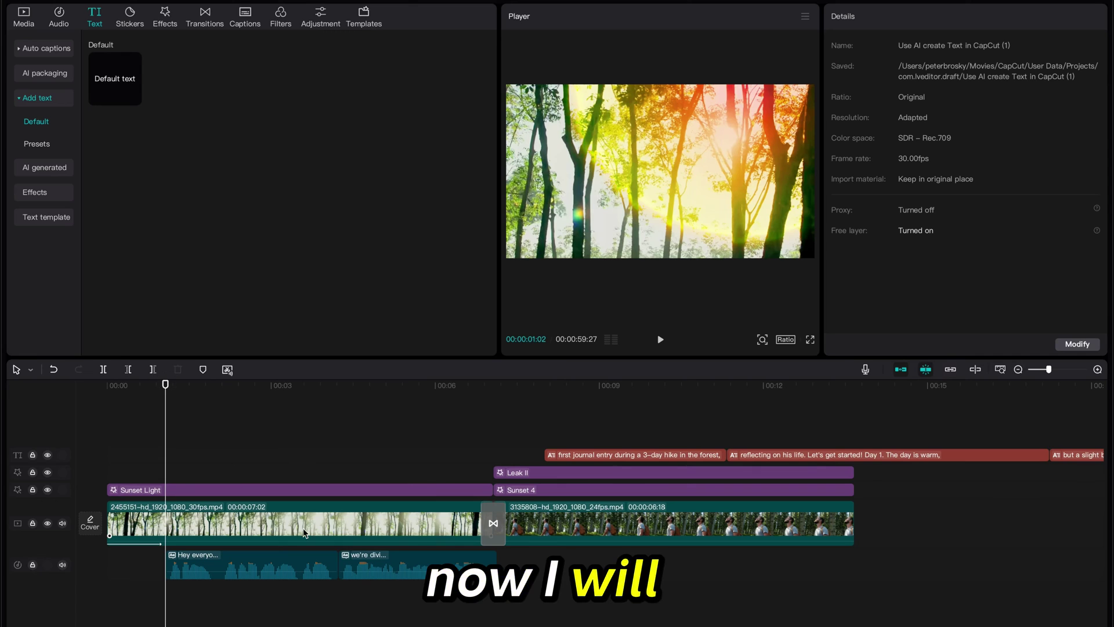
Generate auto captions from the Mentor narration with English as the spoken language.
click(261, 567)
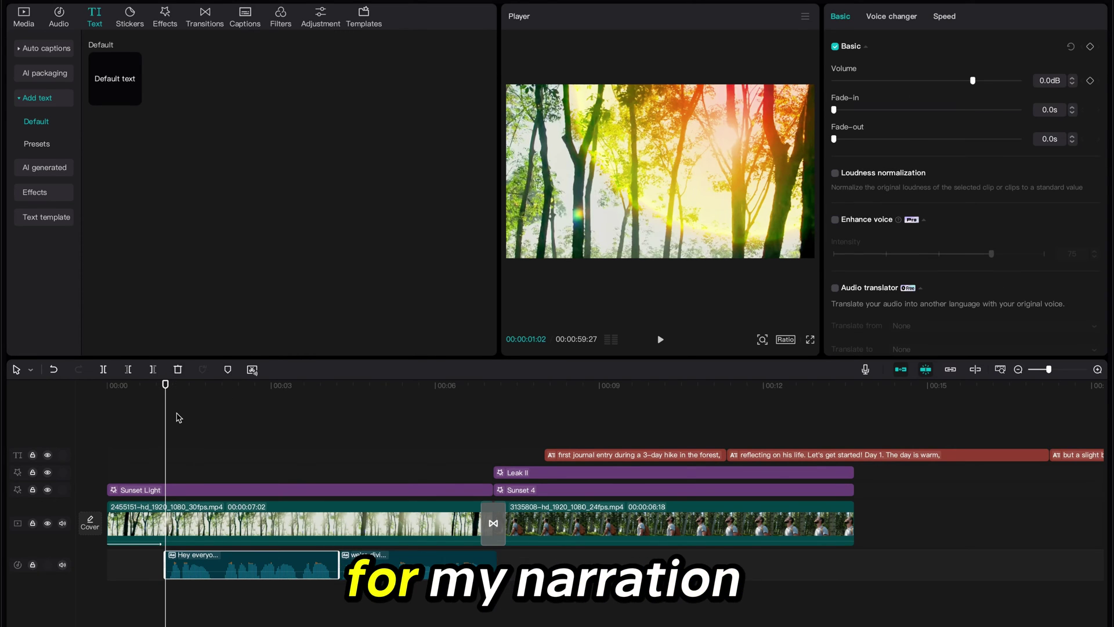
click(177, 418)
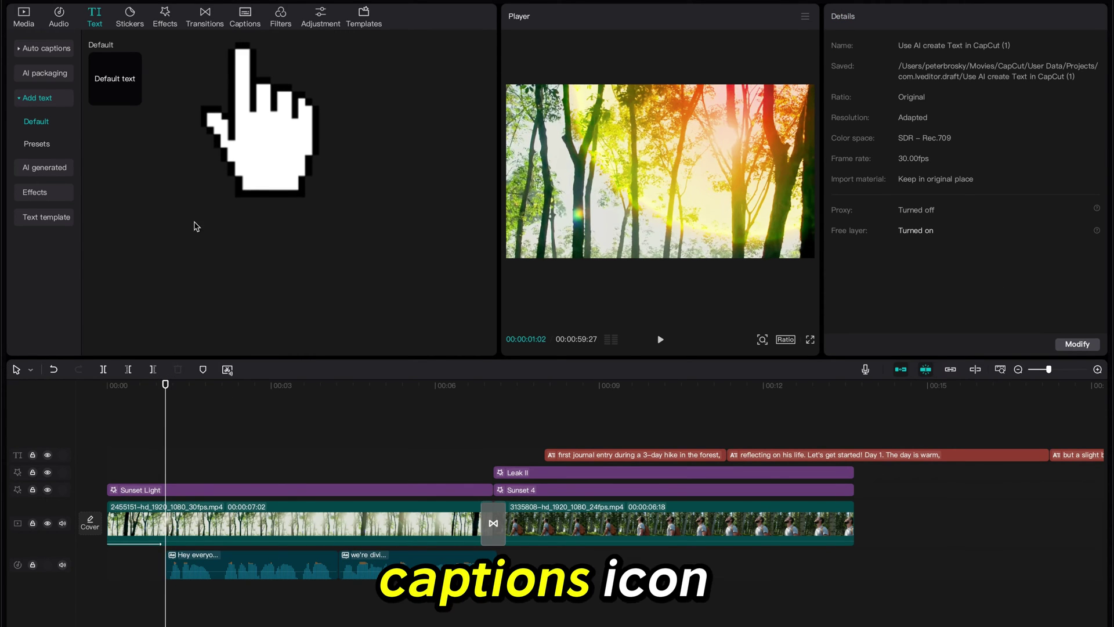
click(244, 17)
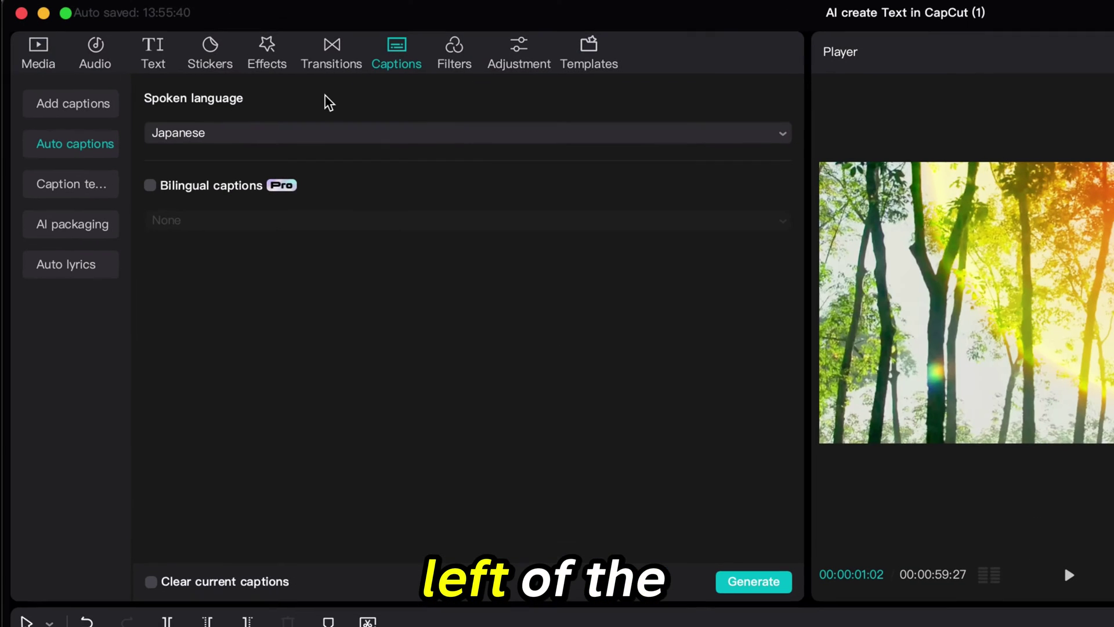
click(200, 133)
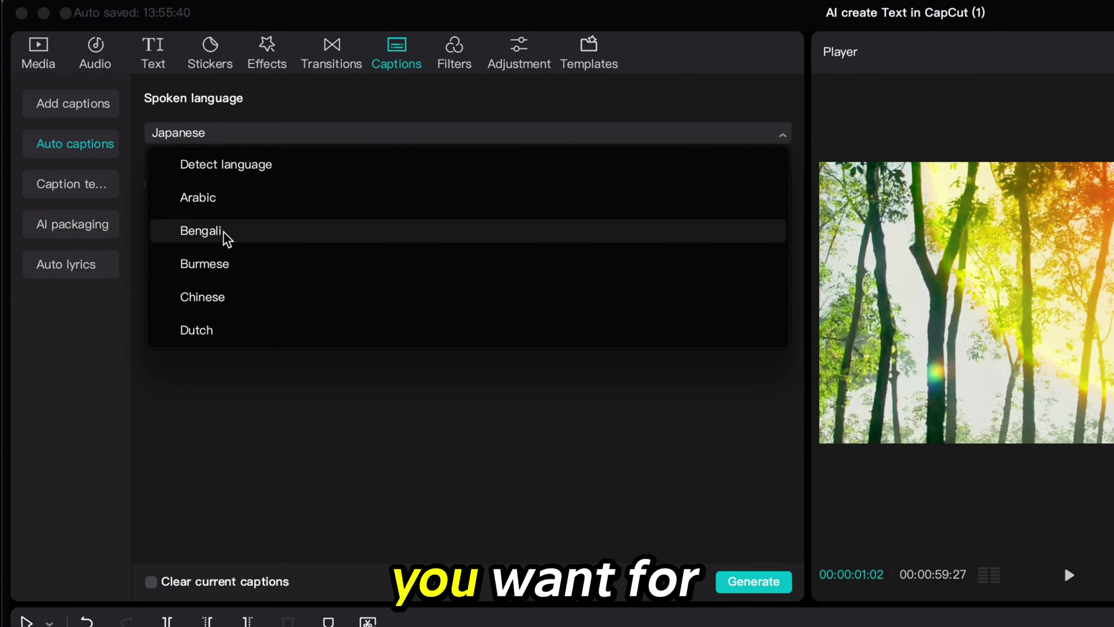
scroll(224, 239, down, 2)
scroll(224, 240, down, 2)
click(224, 263)
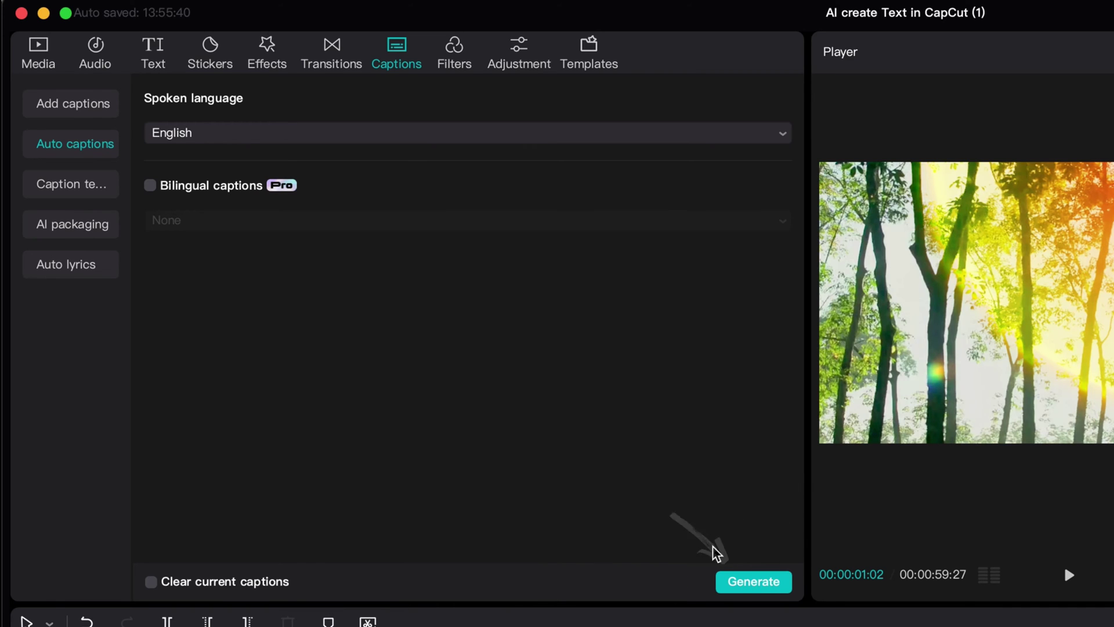
click(740, 583)
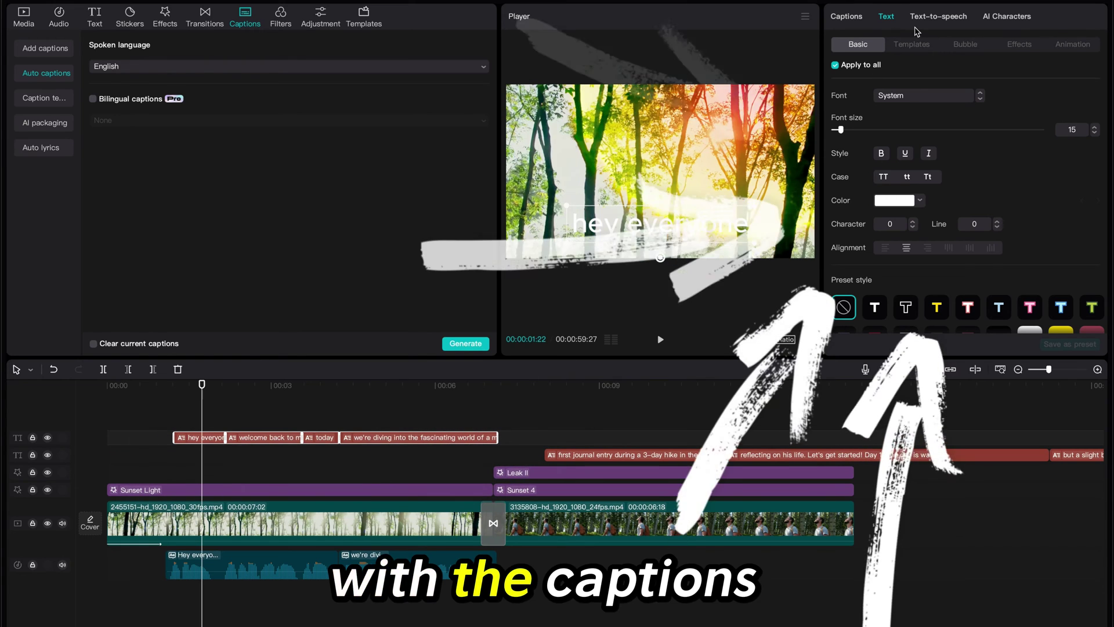
scroll(957, 156, down, 3)
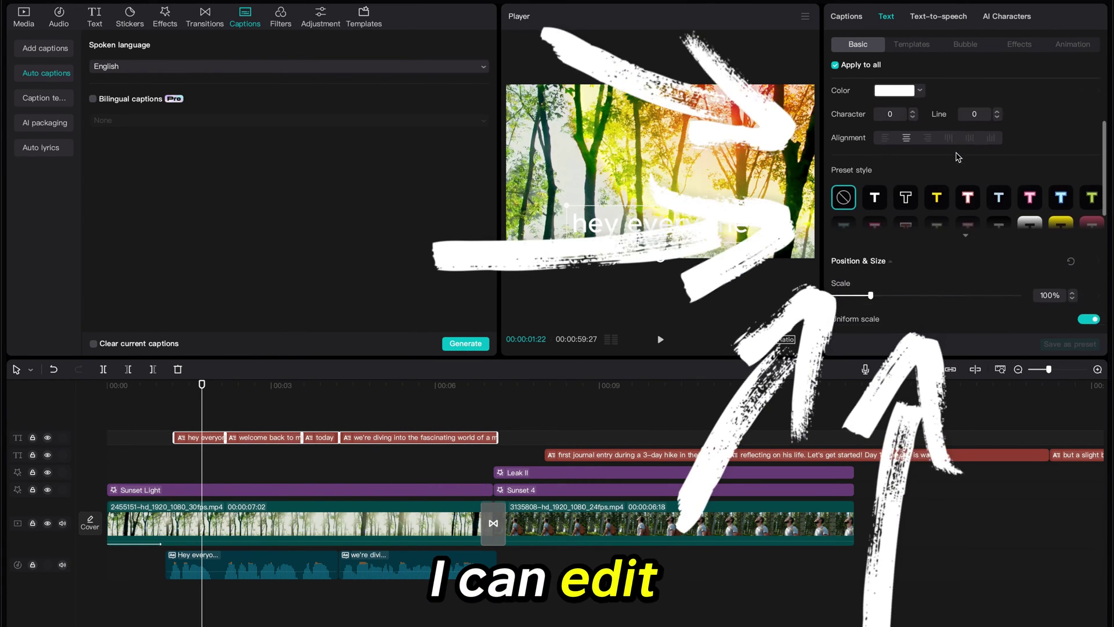
scroll(956, 157, down, 3)
scroll(956, 157, down, 2)
Open the text Templates gallery for the English auto captions.
click(911, 43)
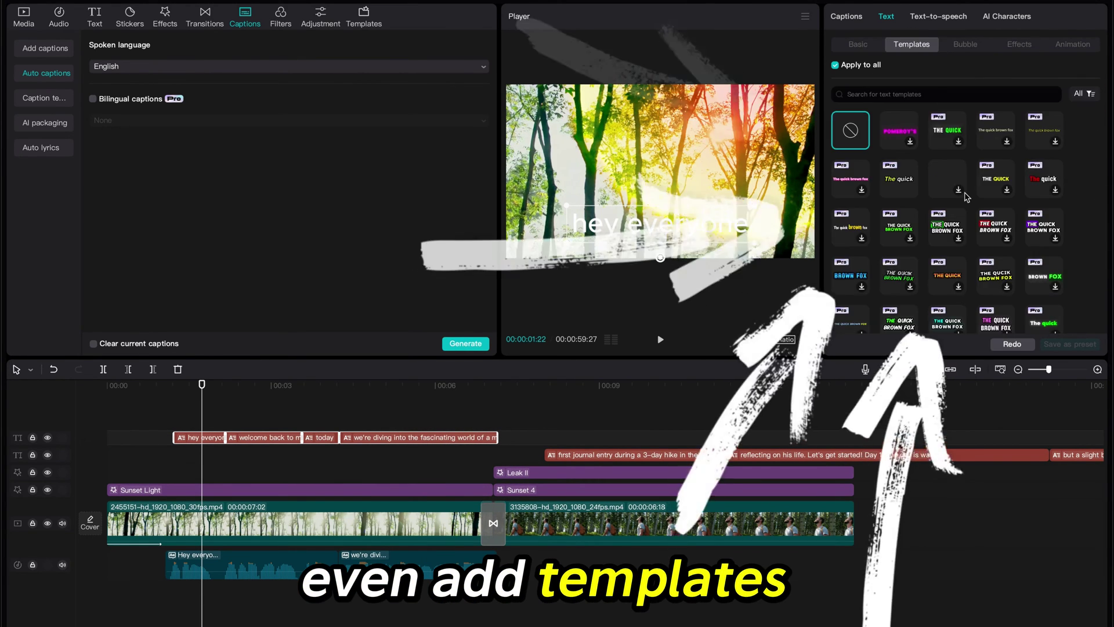